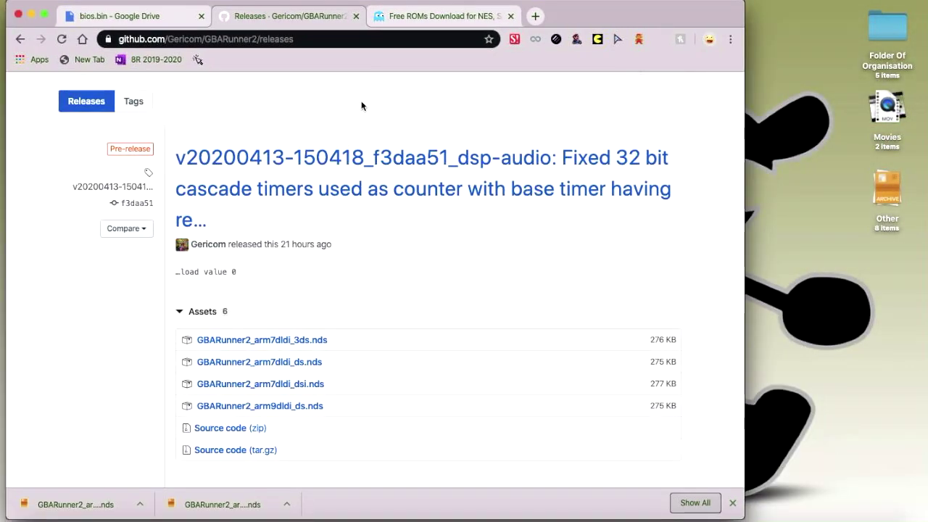
- Download GBARunner2_arm7dldi_ds.nds from the GitHub release assets, then go to the bios.bin Drive page
scroll(267, 167, "up", 5)
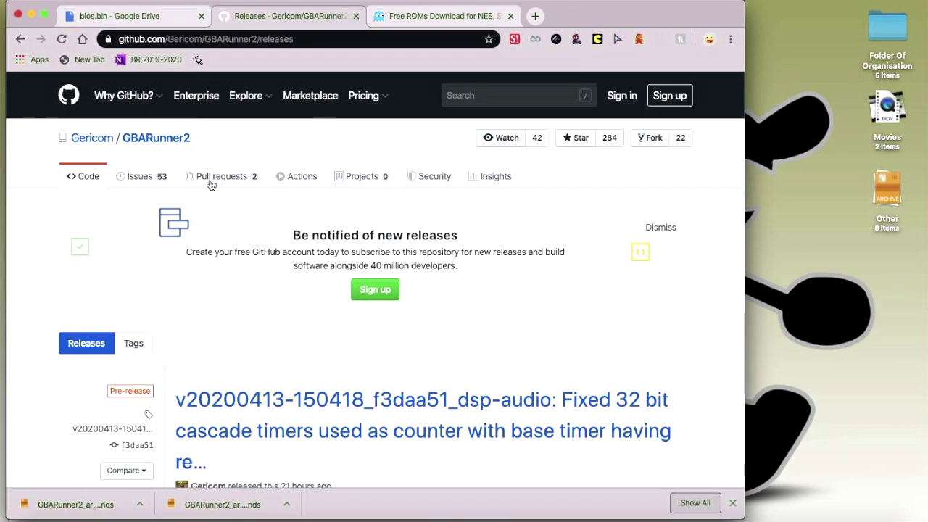
scroll(239, 185, "down", 3)
scroll(322, 310, "down", 2)
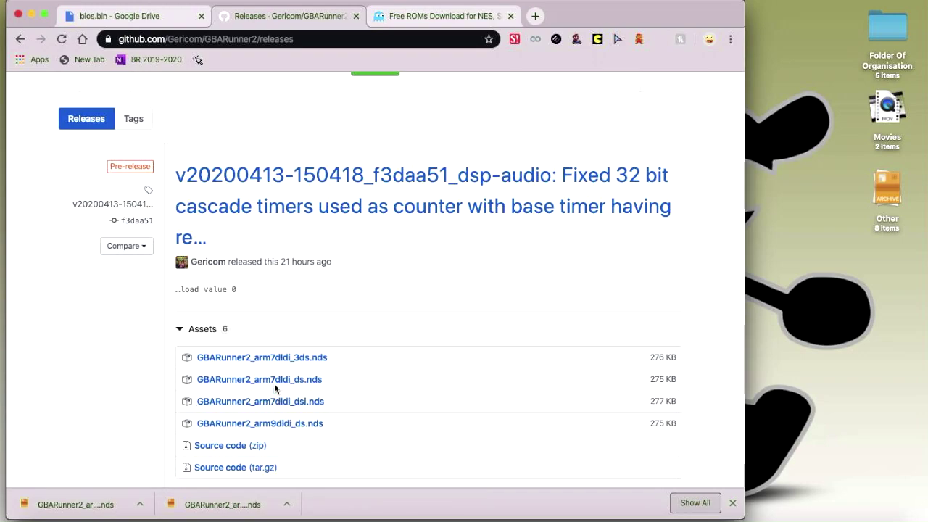
left_click(275, 384)
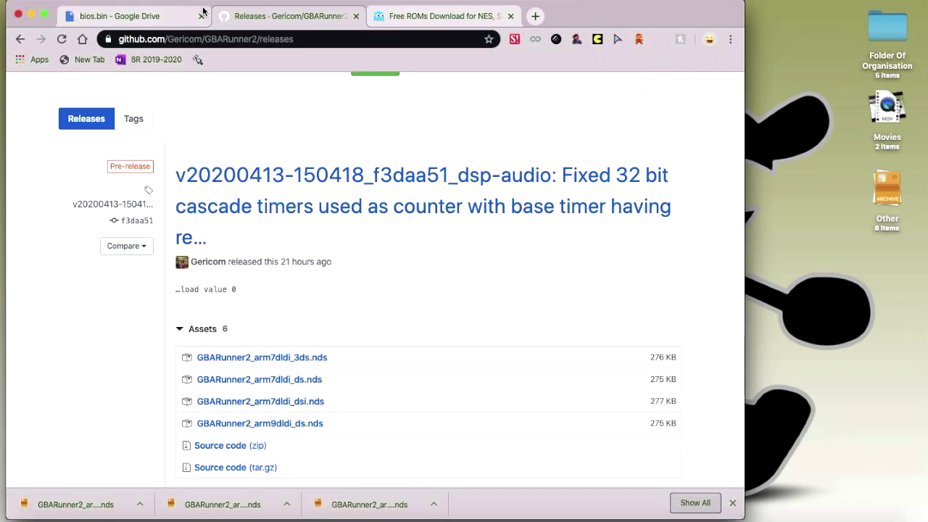
left_click(162, 16)
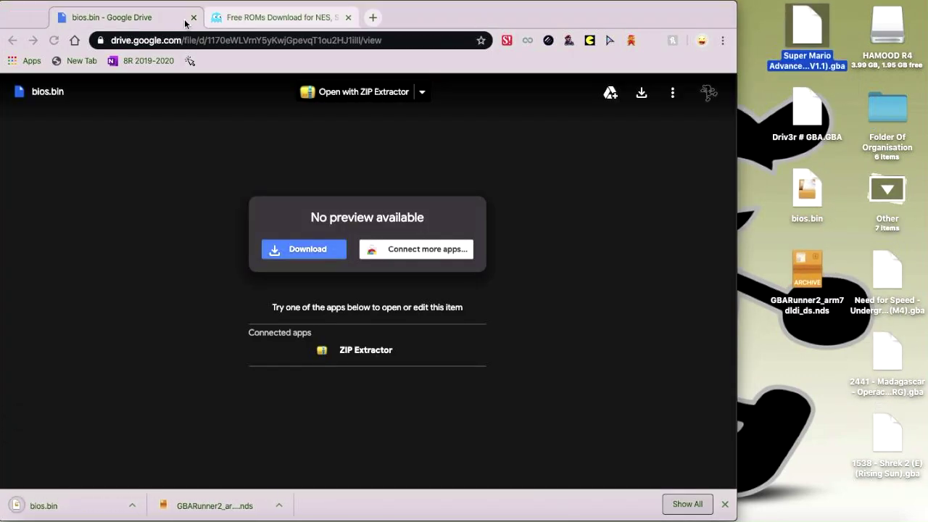
- Search RomsMania for 'super mario advance' and download the Super Mario Advance ROM zip
left_click(193, 17)
type("s")
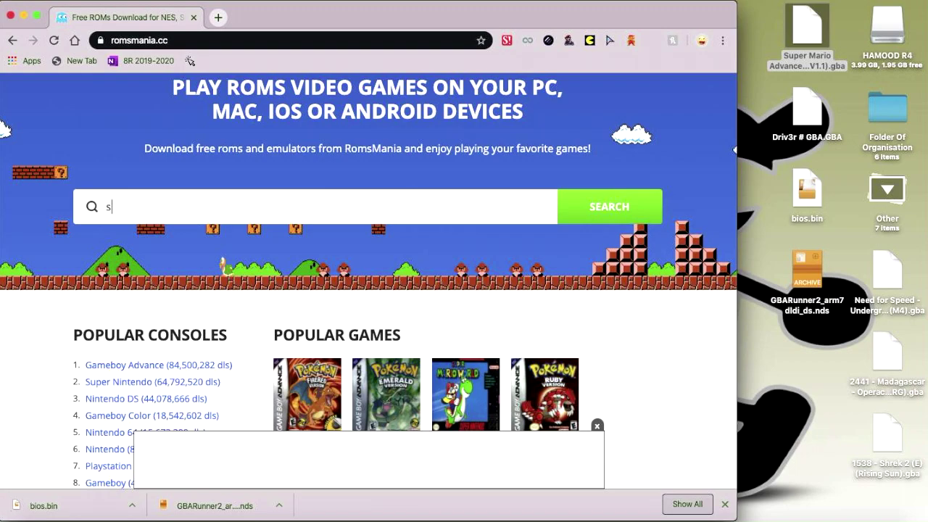
type("uper mario ad")
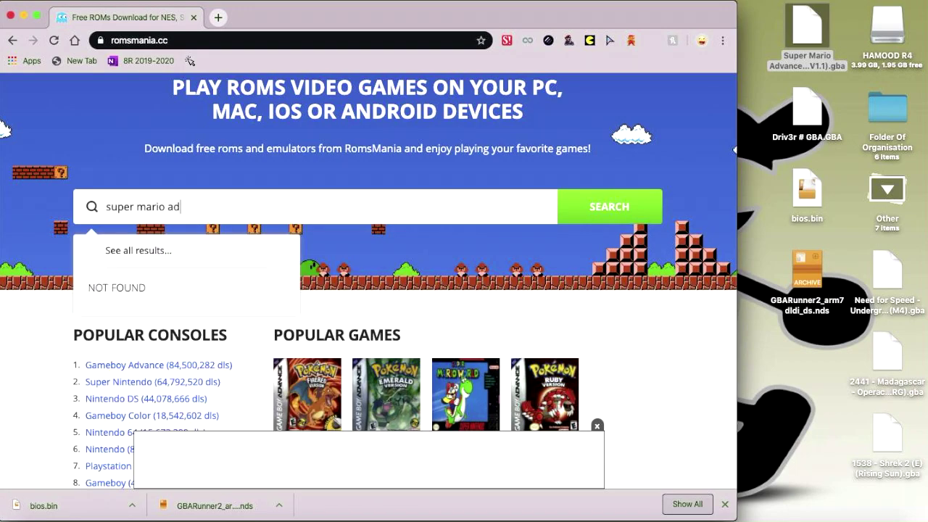
type("vance")
key("Return")
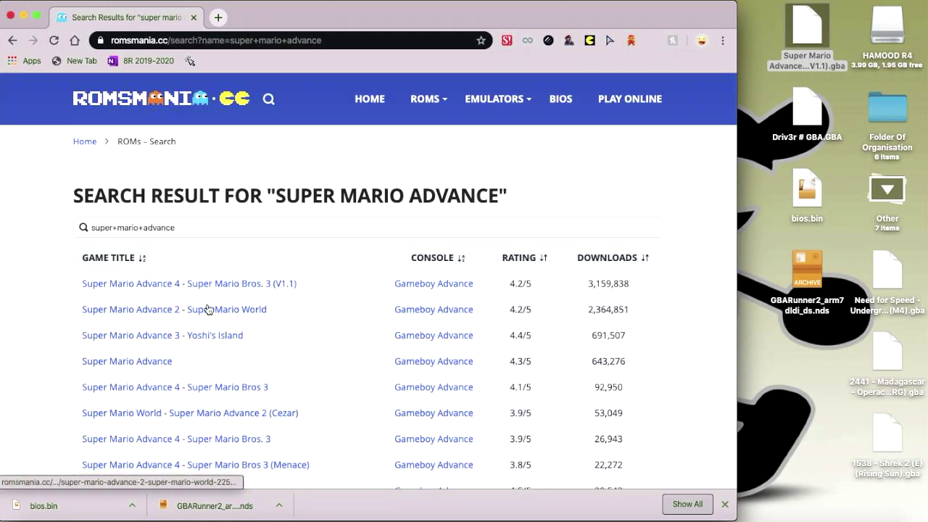
left_click(166, 361)
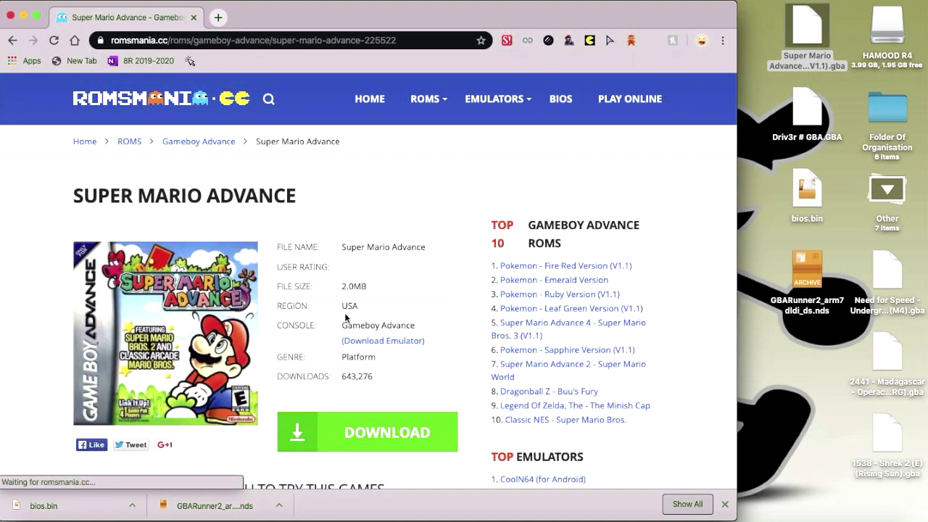
left_click(724, 504)
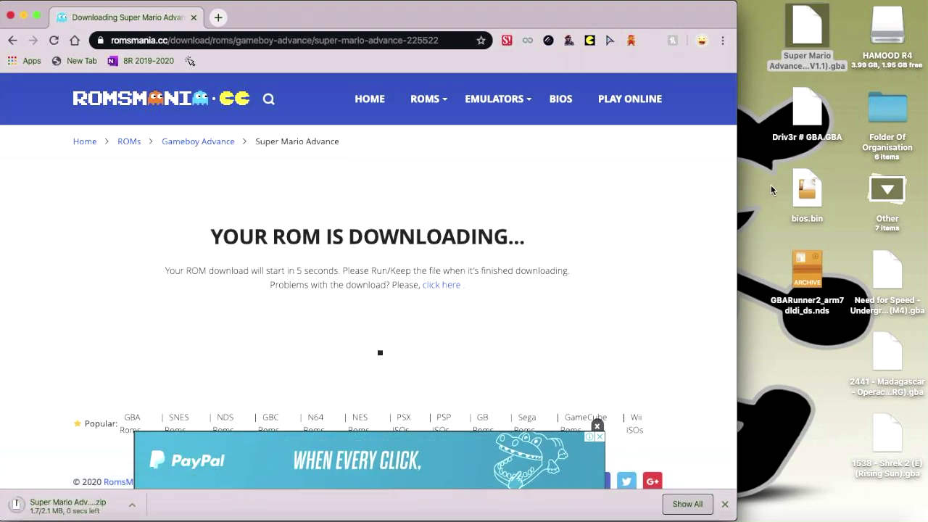
- Extract the Super Mario Advance zip and move Super Mario Advance (U) [!].gba onto the Desktop
left_click(43, 505)
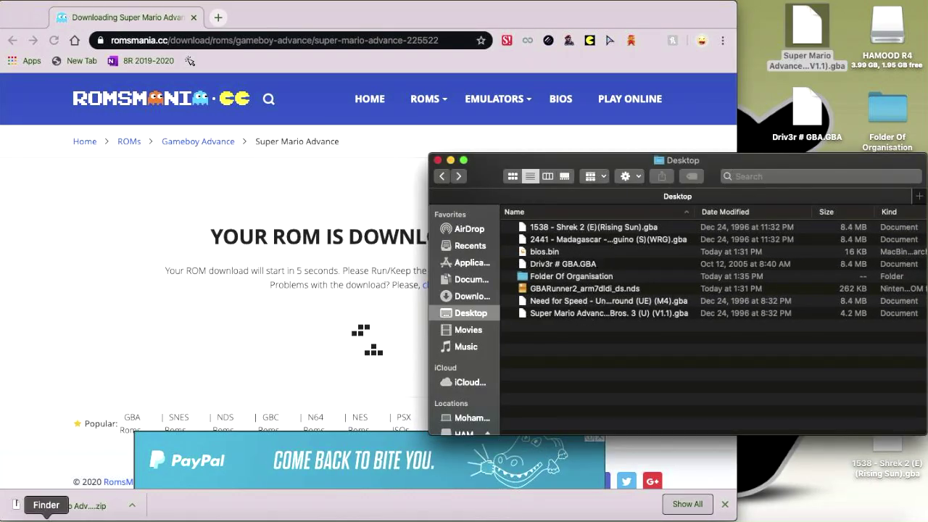
left_click(58, 511)
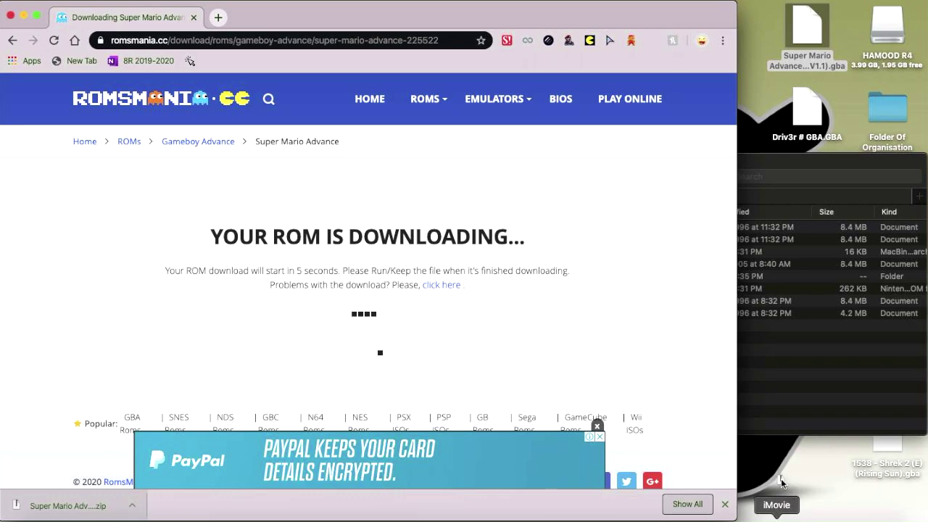
left_click(776, 386)
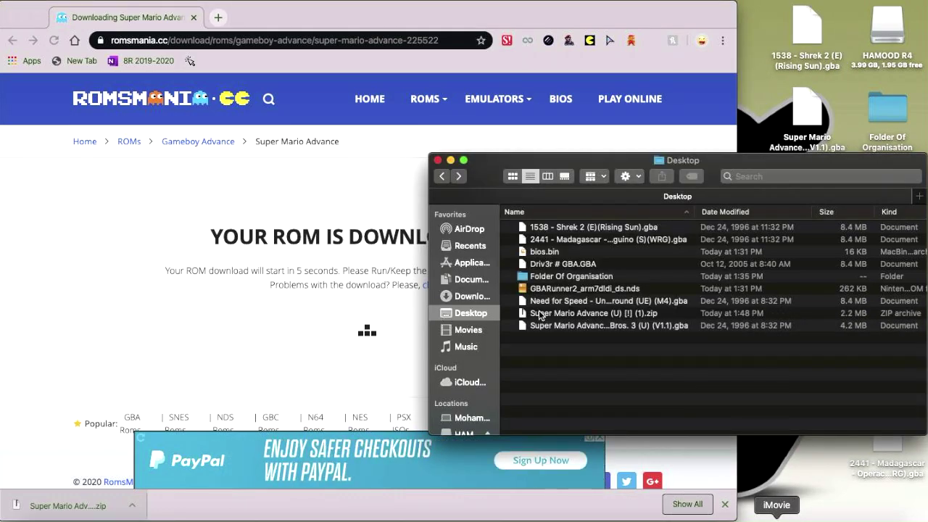
left_click(539, 316)
double_click(539, 315)
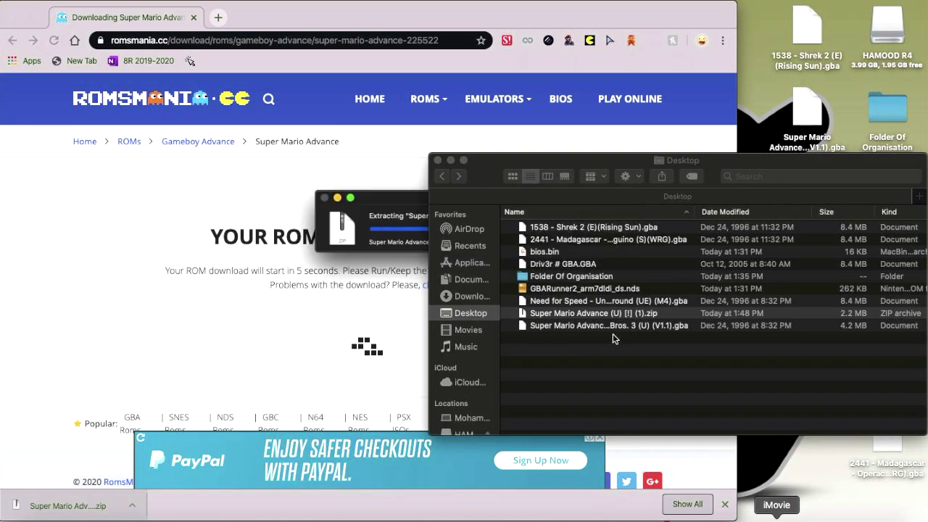
double_click(570, 315)
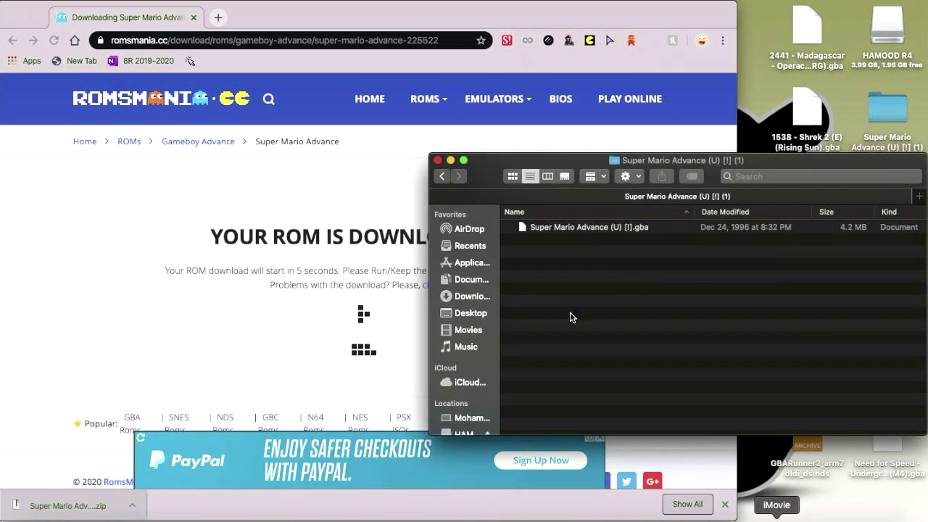
left_click_drag(557, 228, 569, 327)
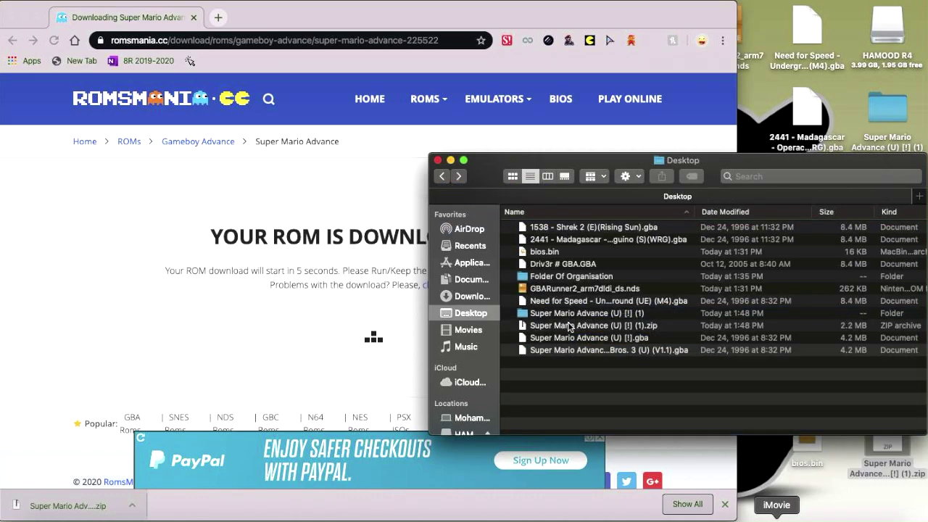
left_click(526, 305)
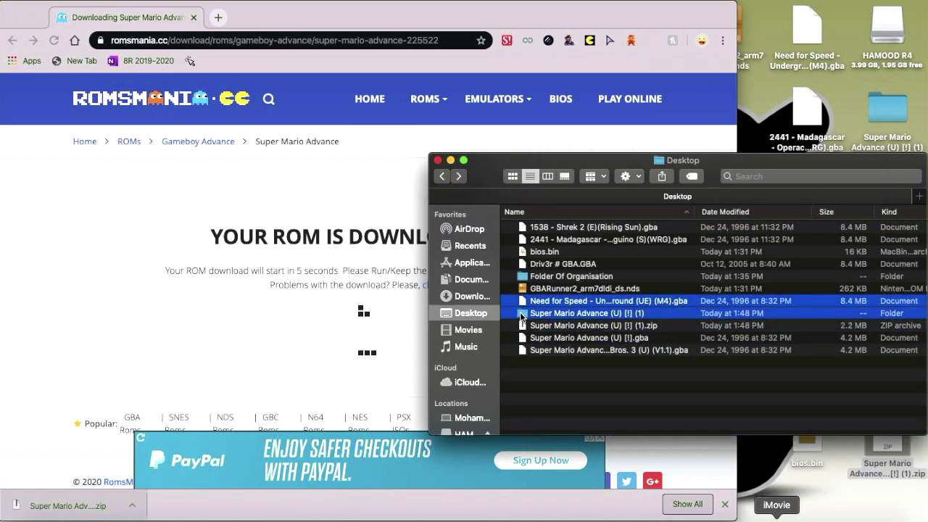
- Move the leftover Super Mario Advance zip and extracted folder to the Trash
left_click(501, 316)
left_click(506, 338)
left_click(509, 317)
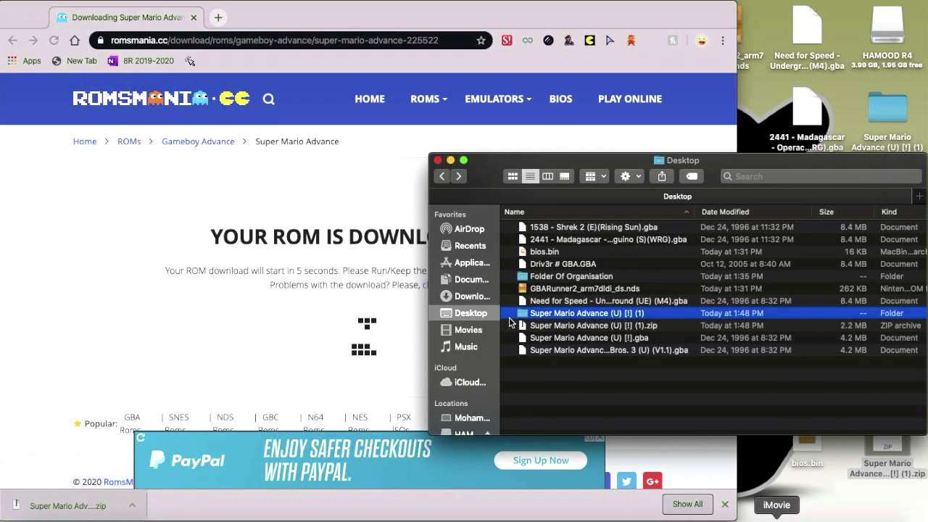
left_click(508, 325)
left_click(510, 338, "shift")
left_click_drag(510, 338, 890, 517)
left_click(565, 316)
left_click(503, 300)
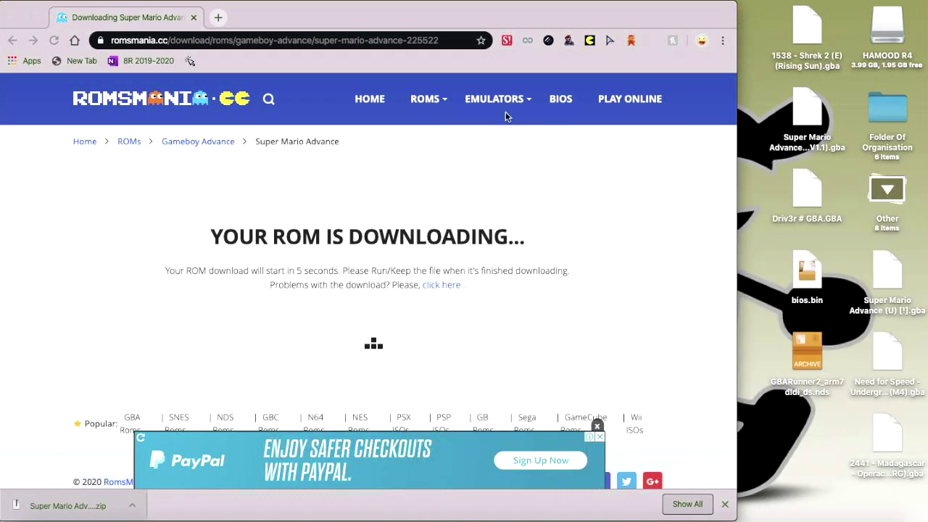
left_click(437, 160)
left_click(894, 27)
double_click(894, 27)
left_click_drag(787, 292, 454, 258)
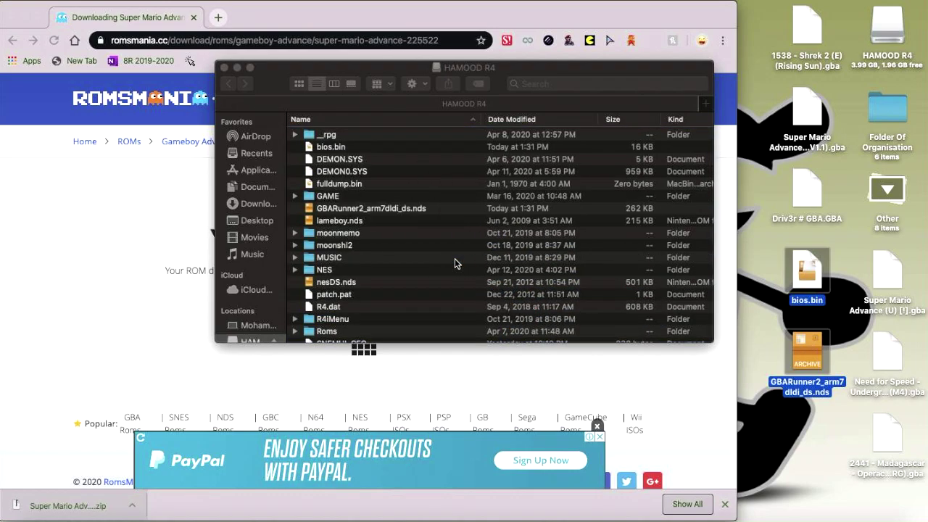
scroll(454, 258, "down", 3)
scroll(454, 258, "up", 3)
scroll(454, 258, "down", 5)
scroll(454, 258, "up", 3)
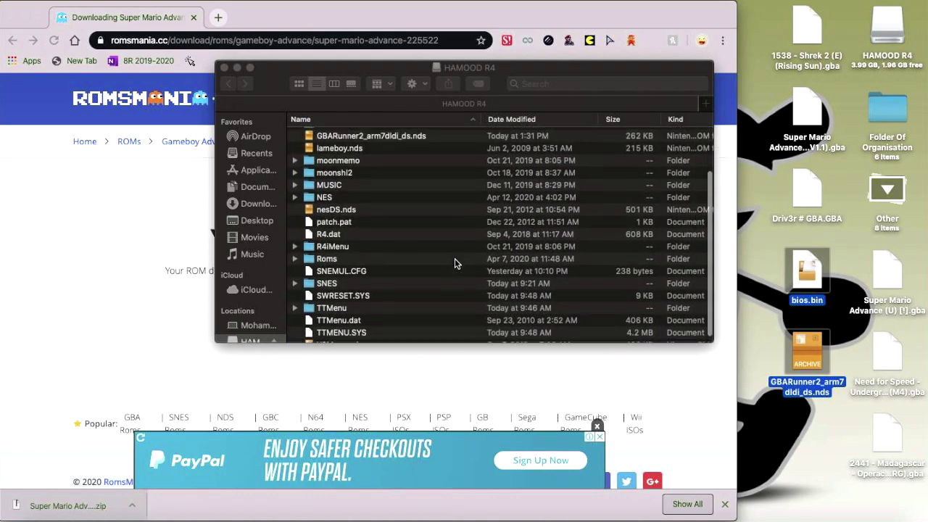
scroll(454, 258, "down", 2)
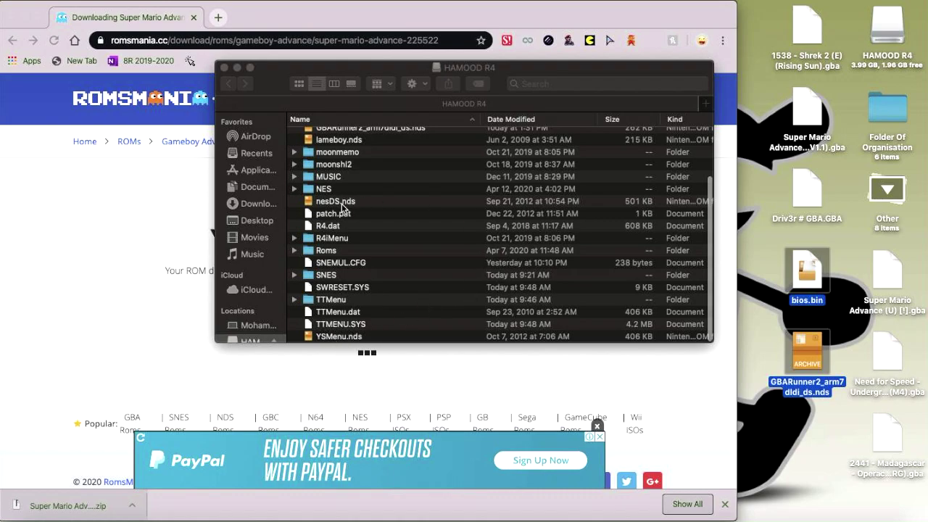
left_click(396, 64)
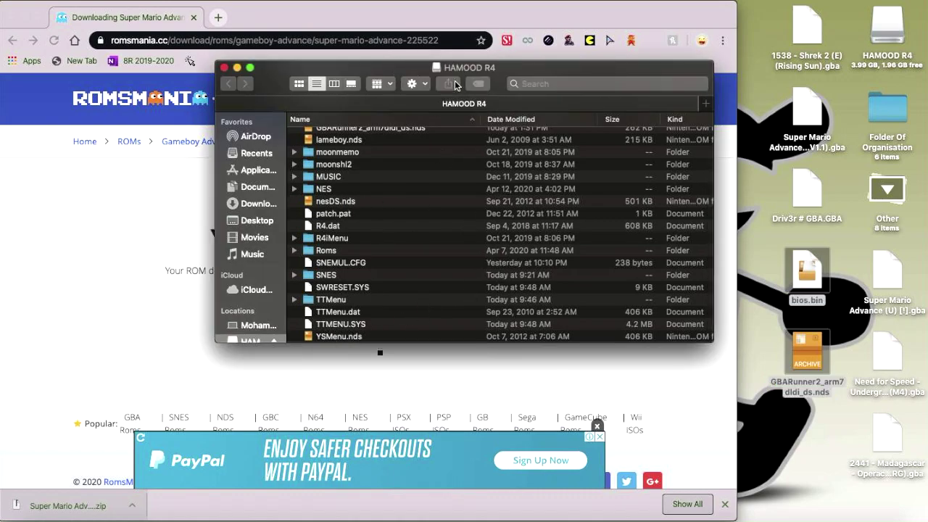
left_click(762, 297)
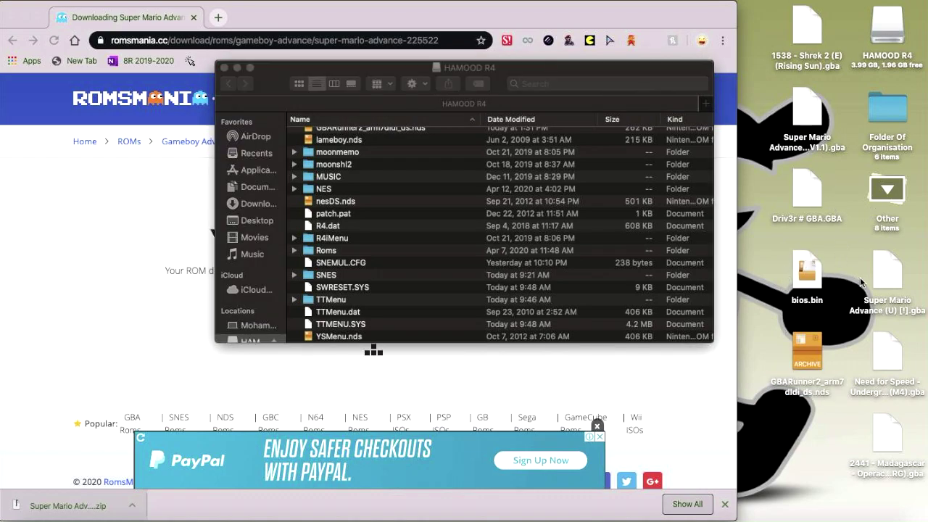
right_click(443, 227)
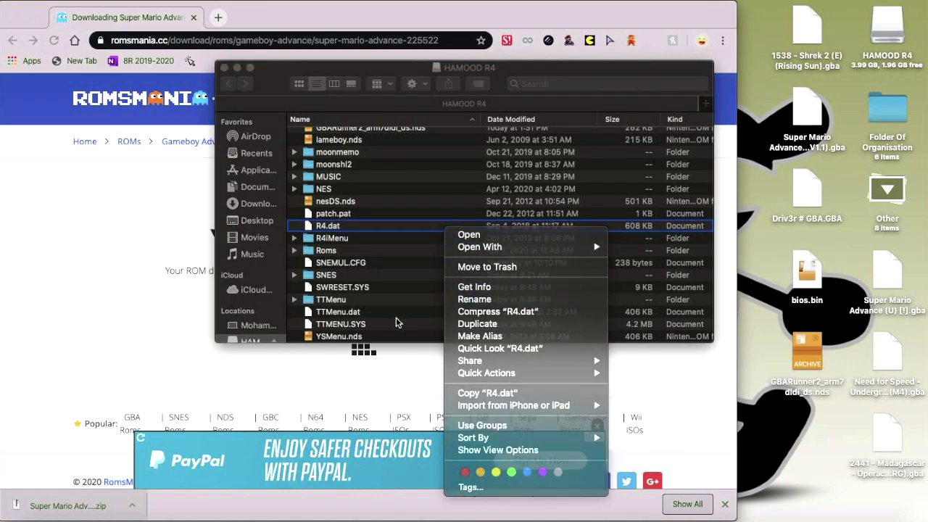
key("Escape")
scroll(424, 253, "down", 1)
- In icon view, create a new folder named GBA on the HAMOOD R4 card
left_click(299, 83)
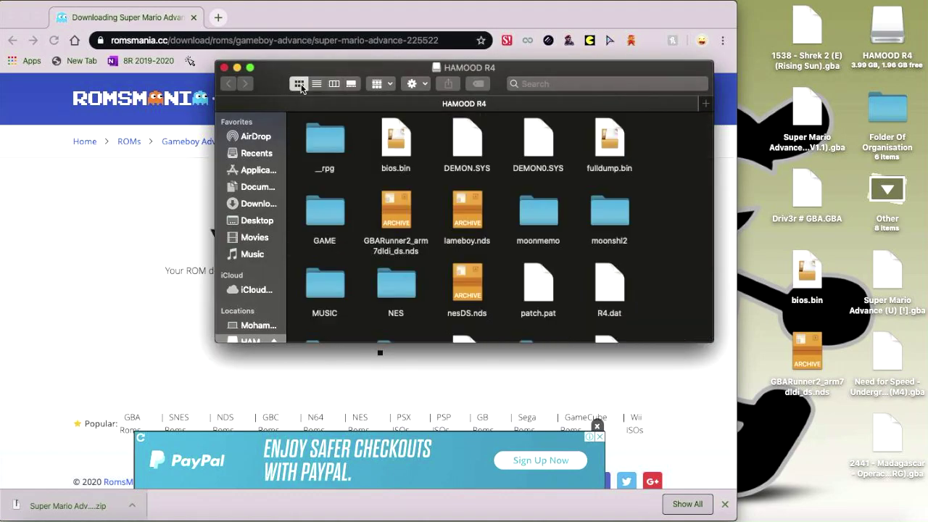
right_click(356, 183)
left_click(369, 189)
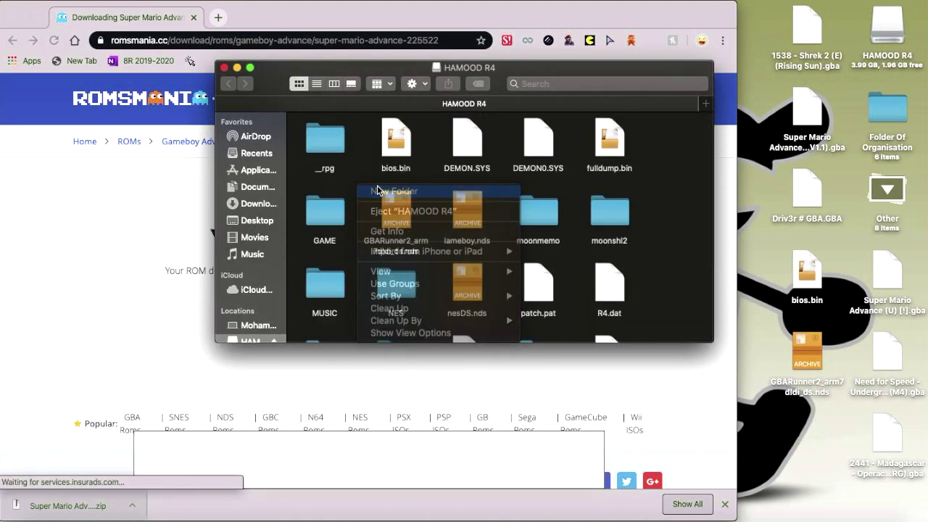
type("GBA")
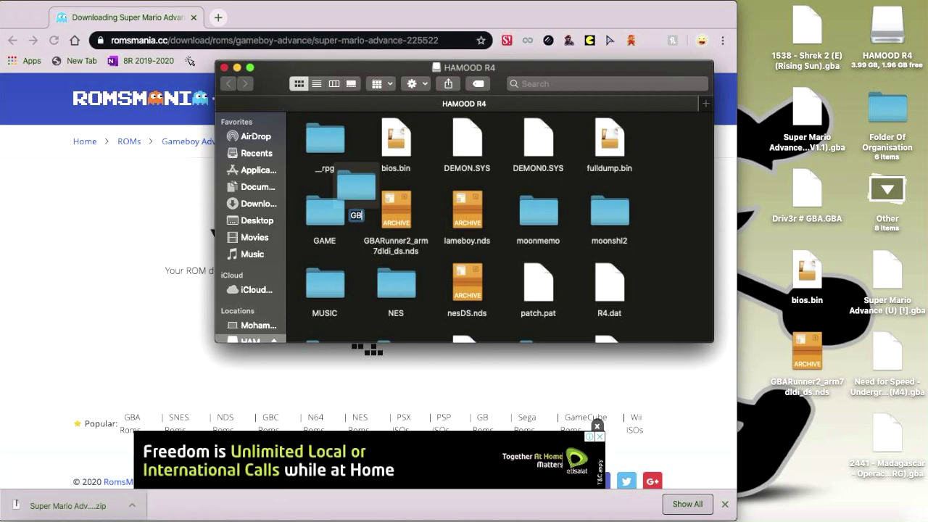
left_click(355, 247)
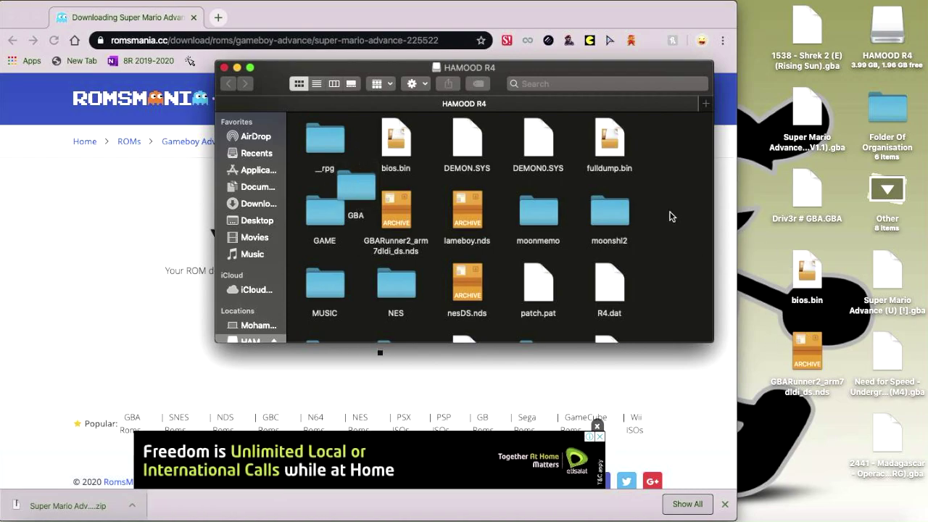
- Copy the desktop .gba ROMs, including Shrek 2, Super Mario and Driv3r, into the GBA folder
left_click(806, 116)
left_click(773, 199)
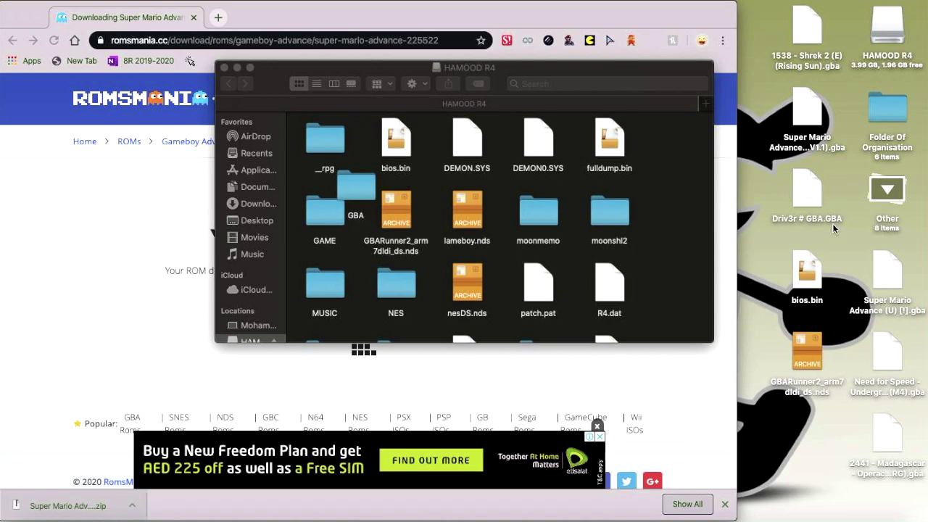
left_click_drag(844, 6, 347, 190)
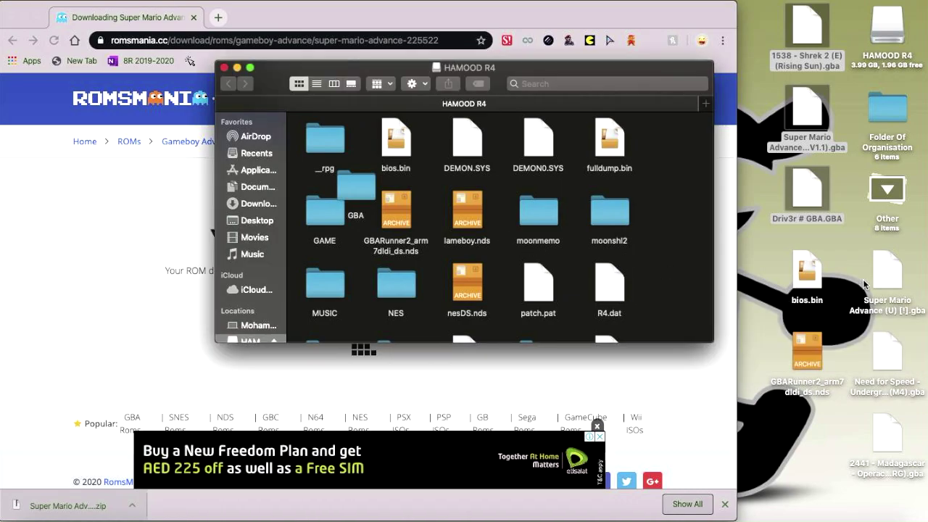
left_click_drag(863, 284, 352, 181)
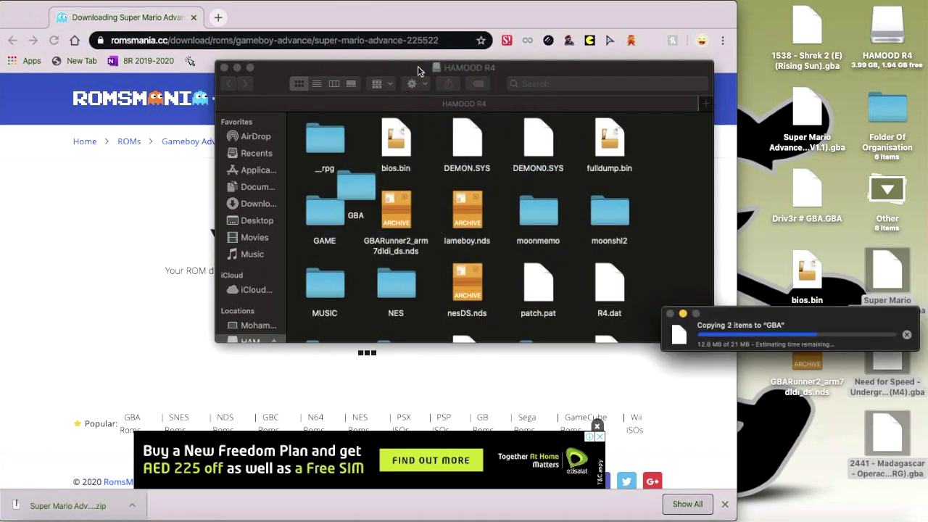
left_click_drag(882, 208, 882, 206)
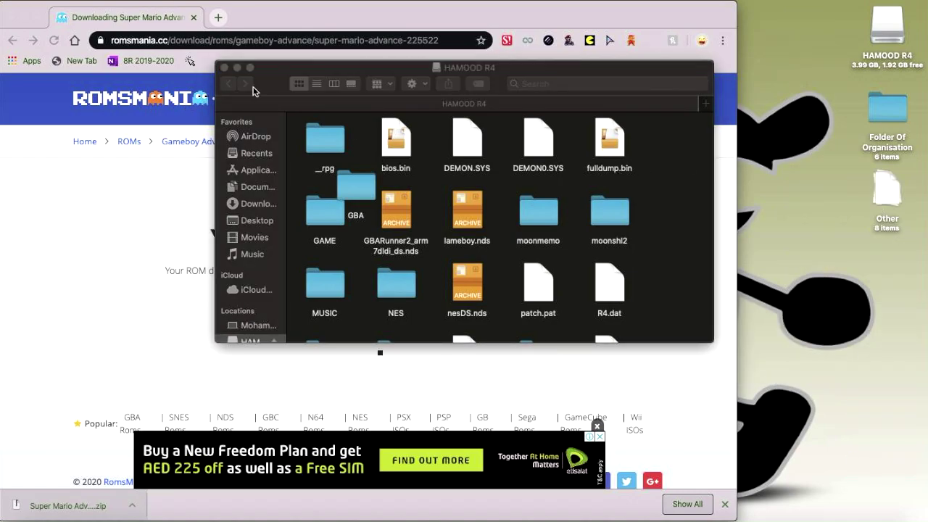
- Clean up the card's icons into a grid and close its window
left_click(419, 85)
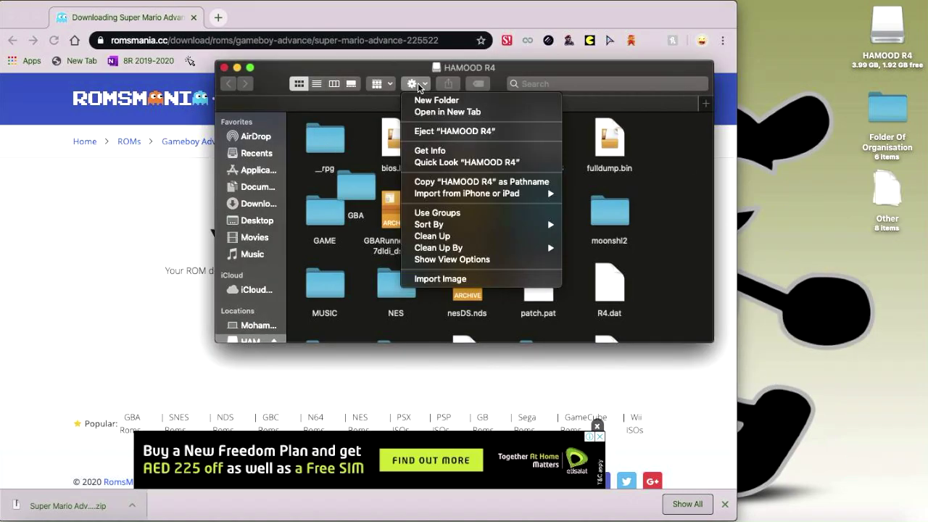
left_click(452, 240)
scroll(356, 121, "down", 2)
left_click(223, 68)
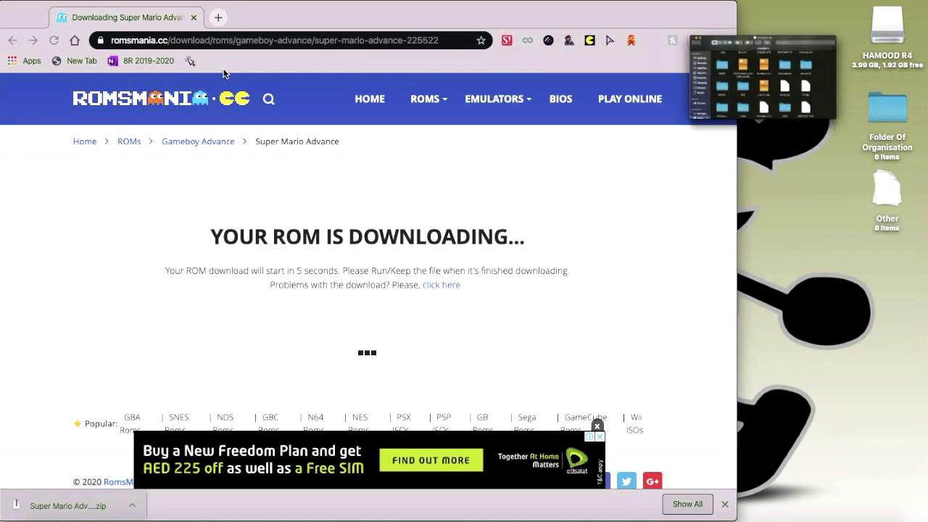
- Eject the HAMOOD R4 card and quit the browser
right_click(884, 30)
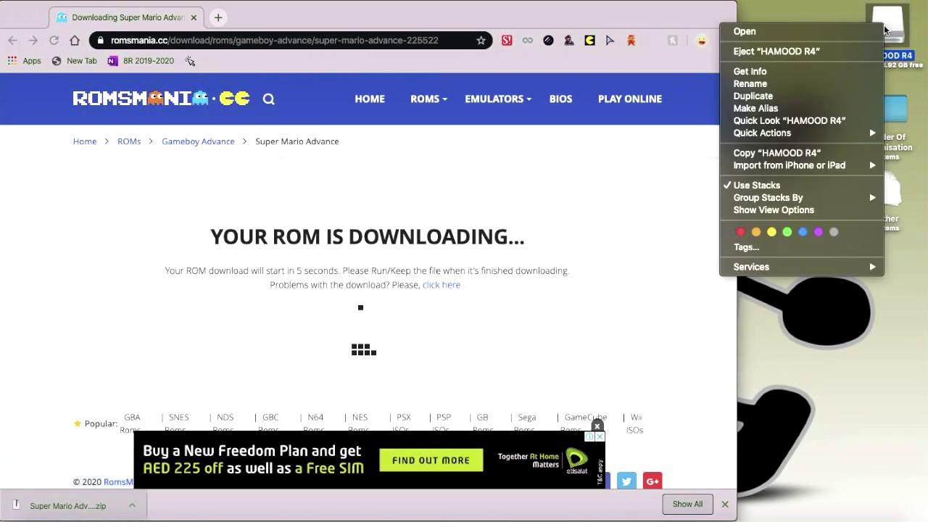
left_click(838, 53)
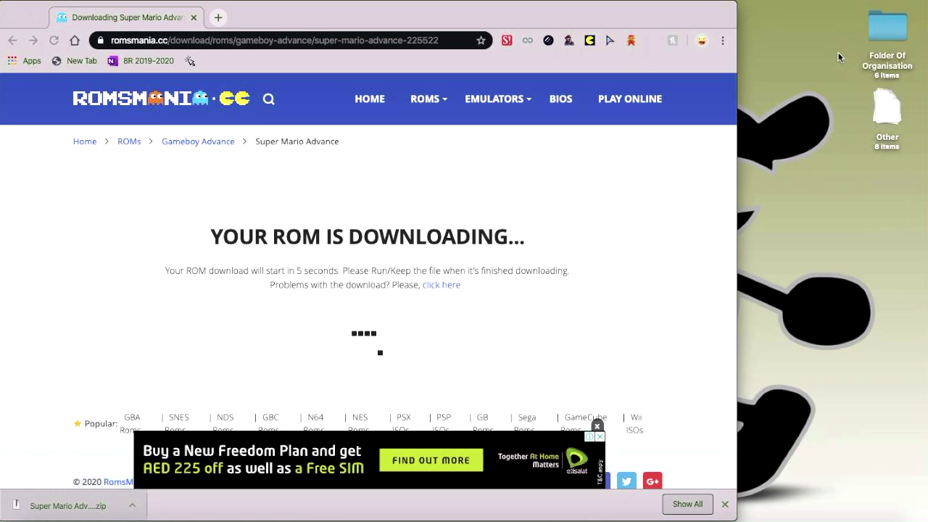
left_click(513, 137)
key("super+q")
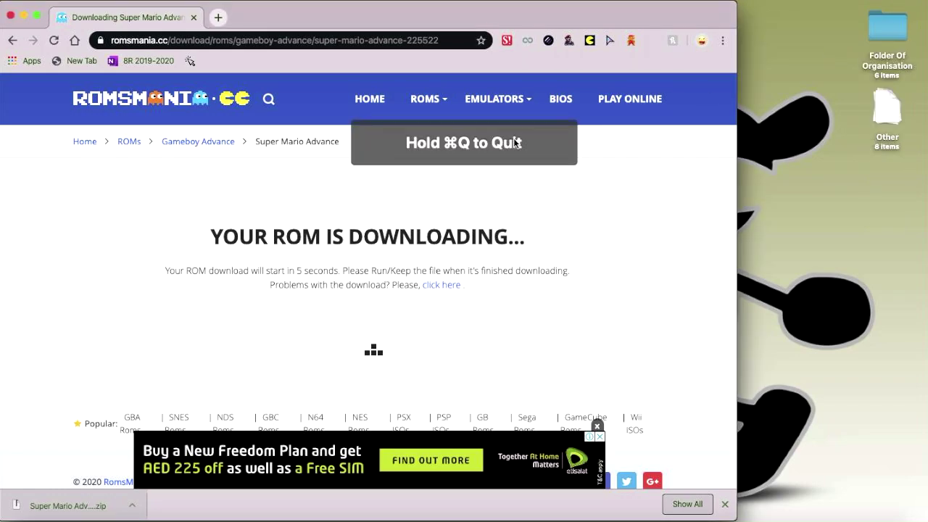
left_click(617, 3)
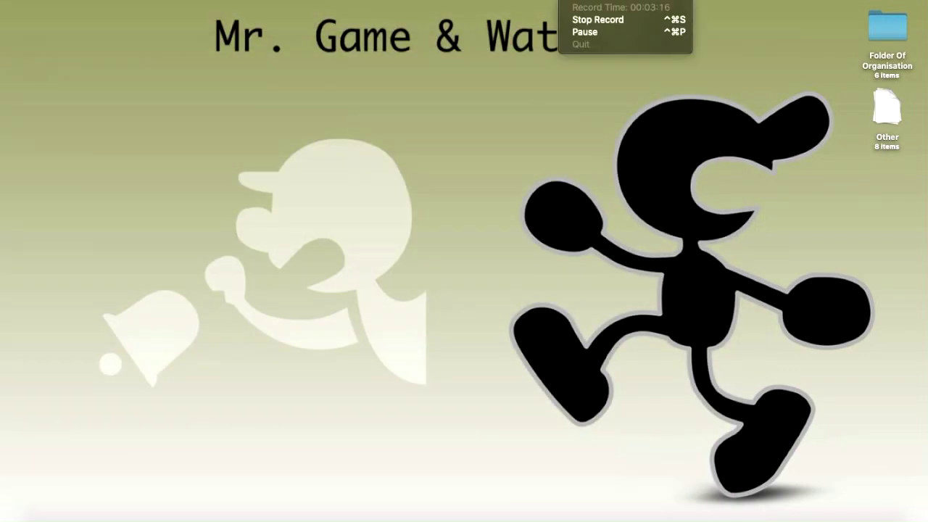